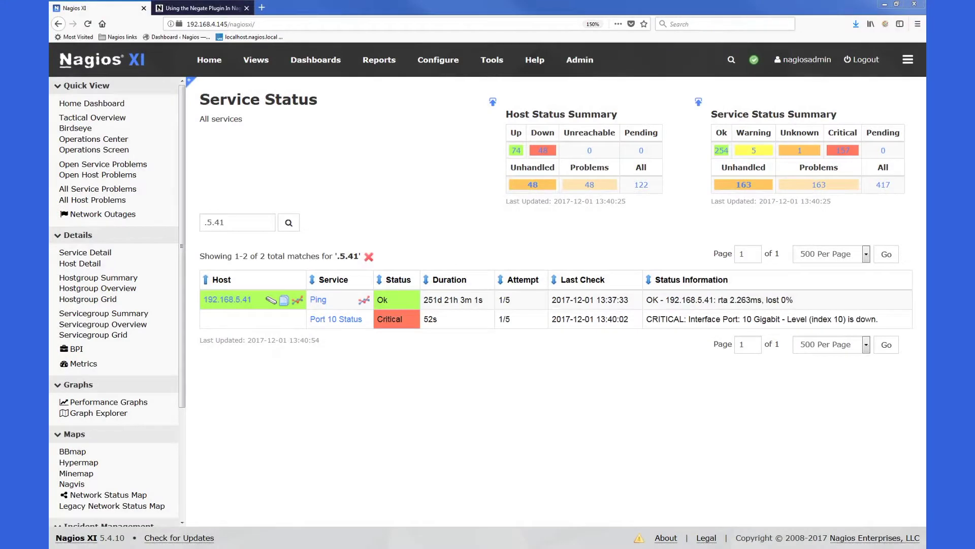
Step: After glancing at the Negate guide, open Port 10 Status from Core Config Manager's Services list
click(187, 8)
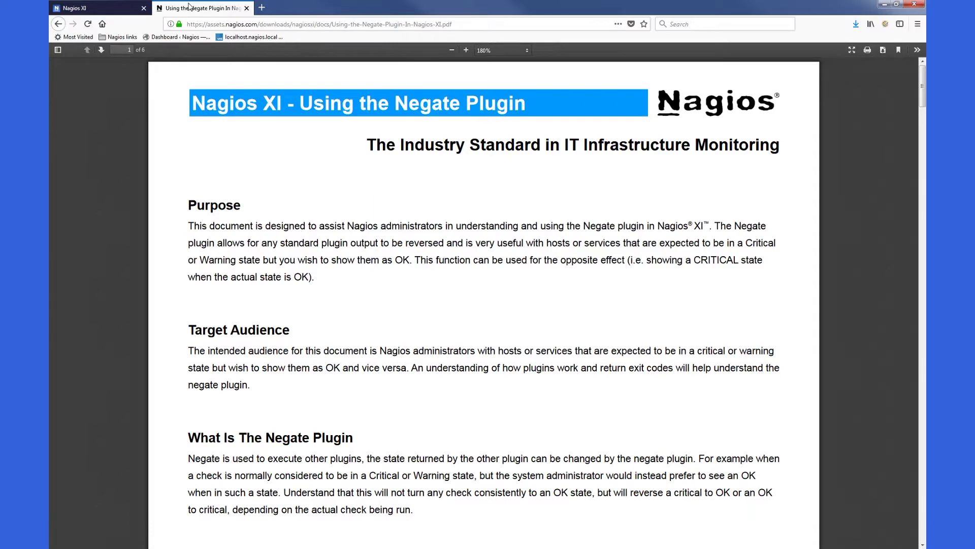
click(97, 9)
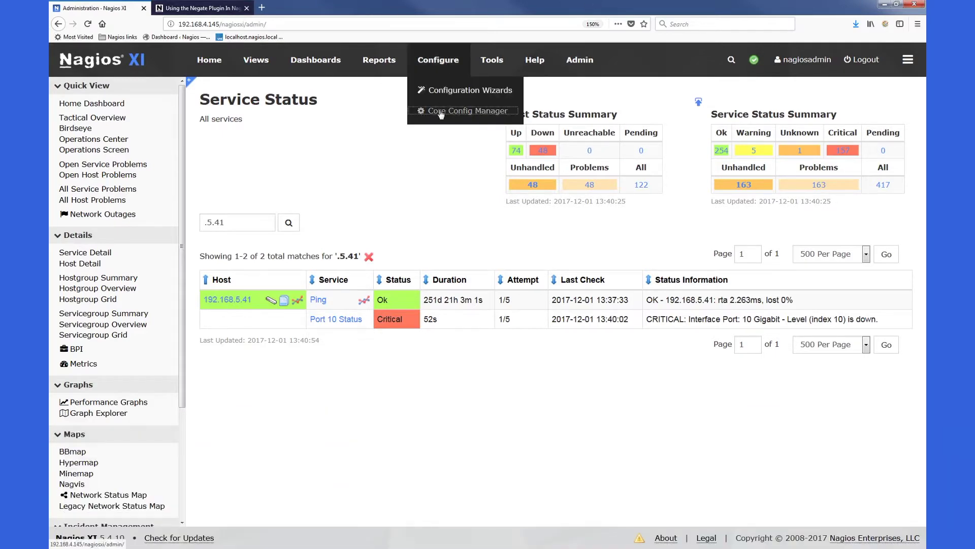
click(440, 113)
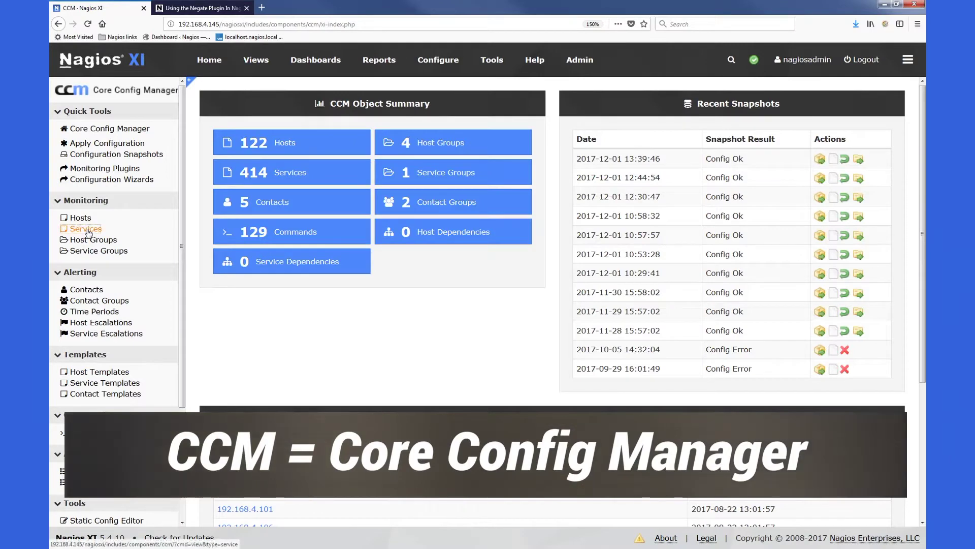
click(86, 231)
click(246, 206)
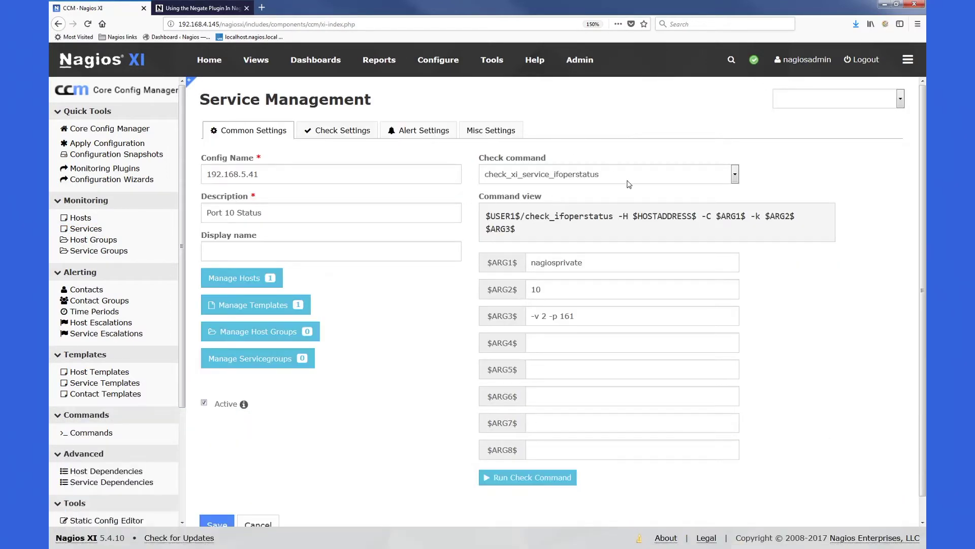
Step: Duplicate check_xi_service_ifoperstatus and open the copy_1 command for editing
click(90, 432)
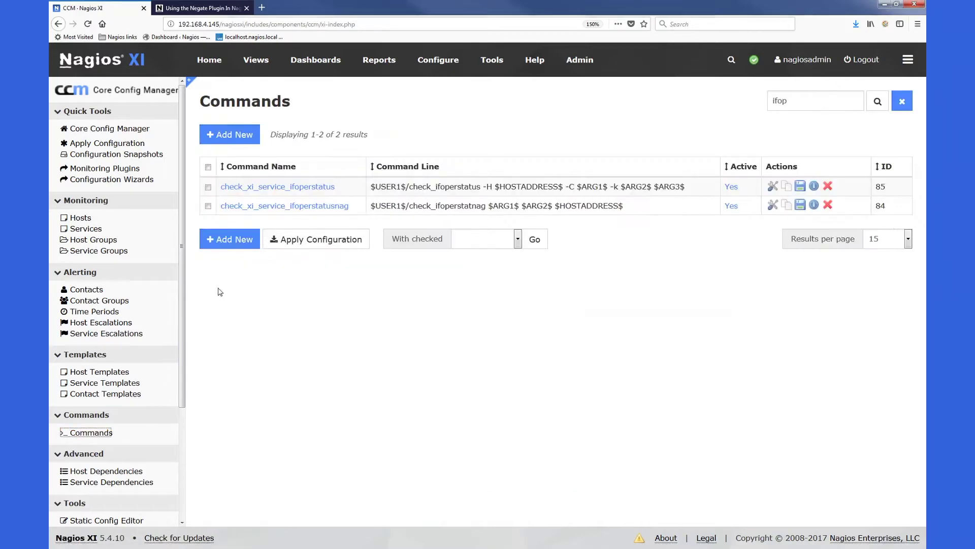
click(786, 187)
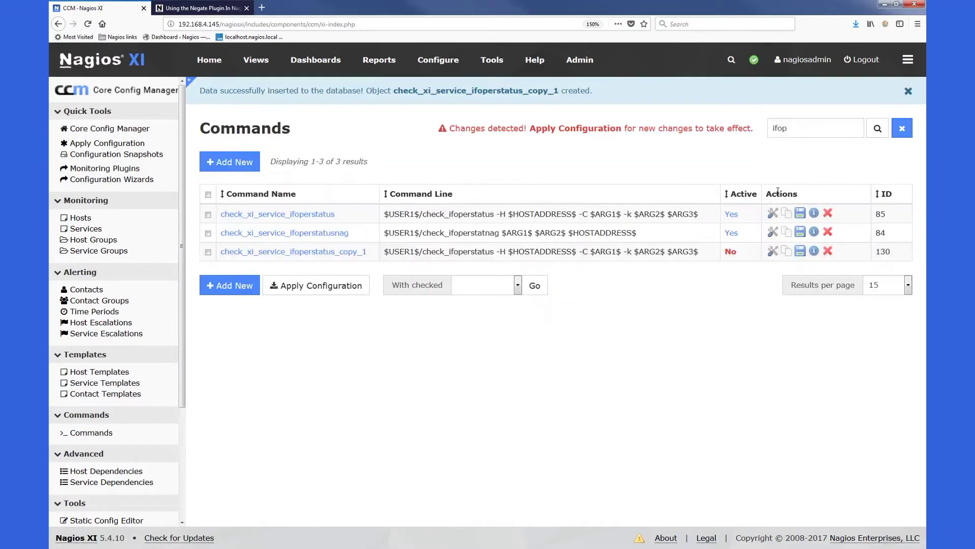
click(771, 251)
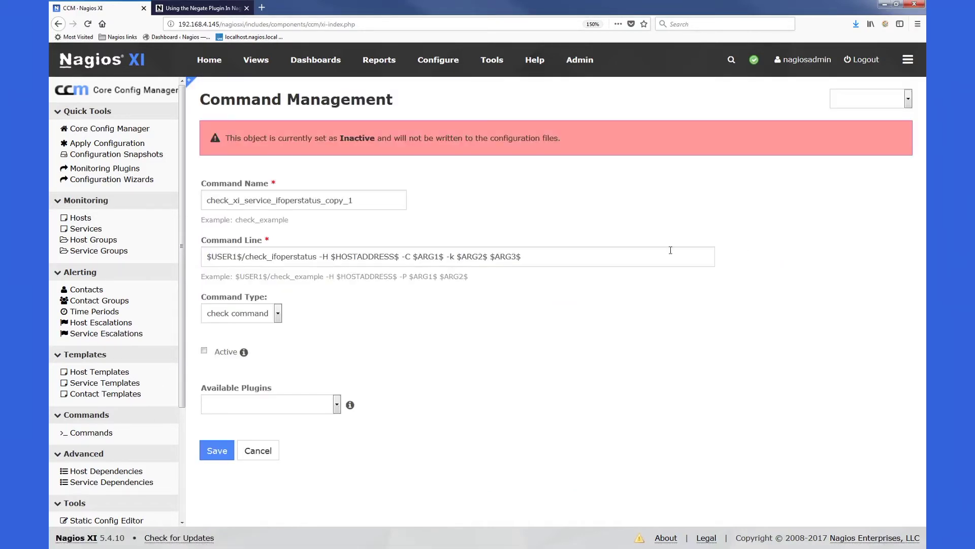
Step: Copy the negate prefix text from the Negate Plugin guide
click(207, 8)
scroll(351, 353, down, 10)
scroll(350, 353, down, 10)
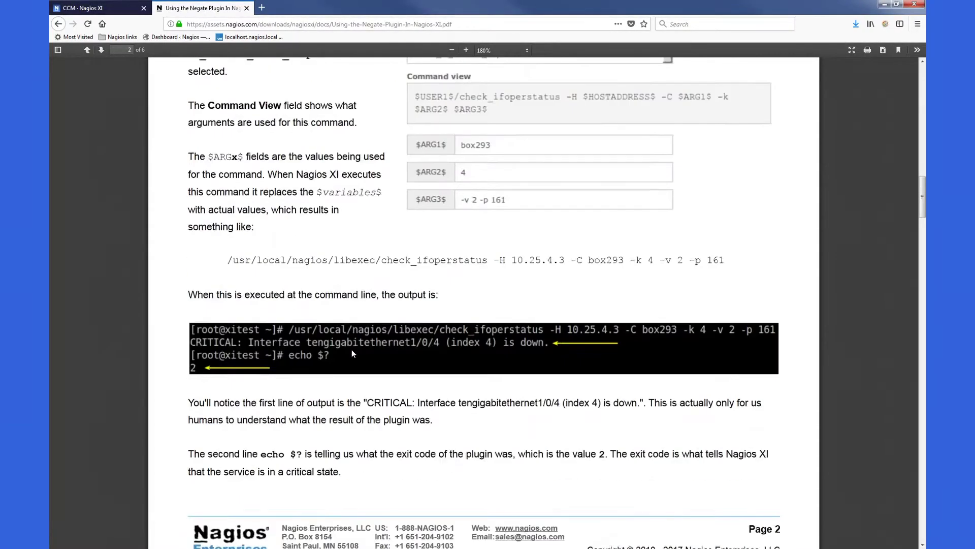
scroll(353, 352, down, 10)
scroll(353, 352, down, 5)
scroll(353, 352, down, 5)
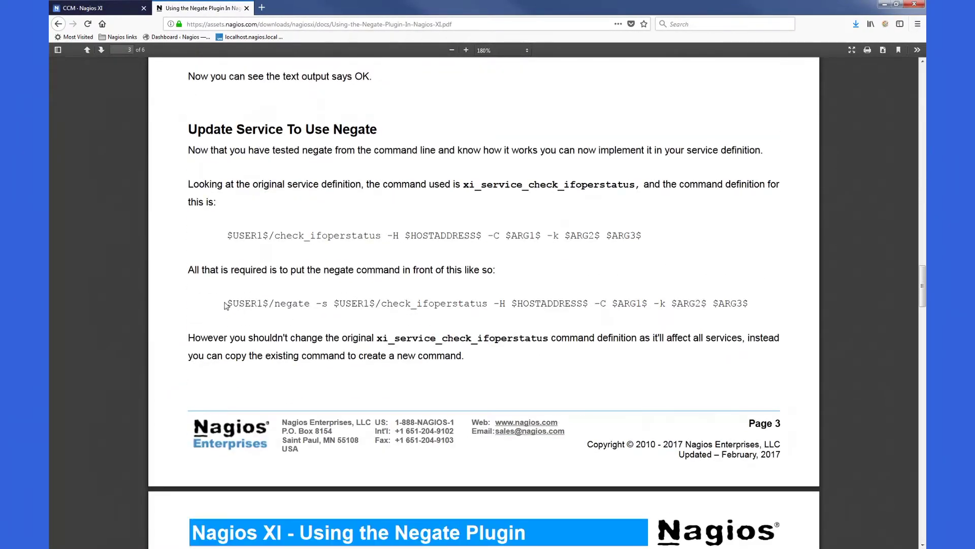
right_click(324, 305)
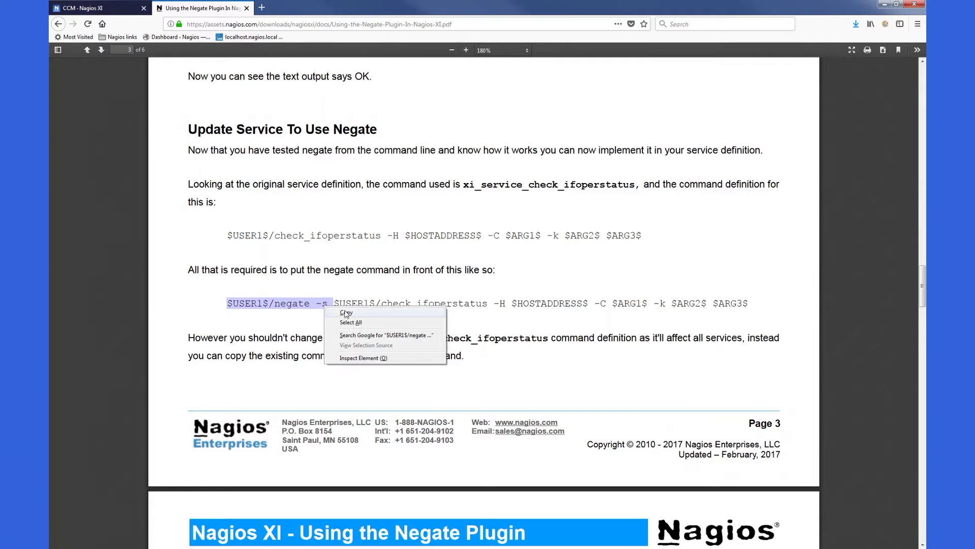
click(346, 313)
click(99, 9)
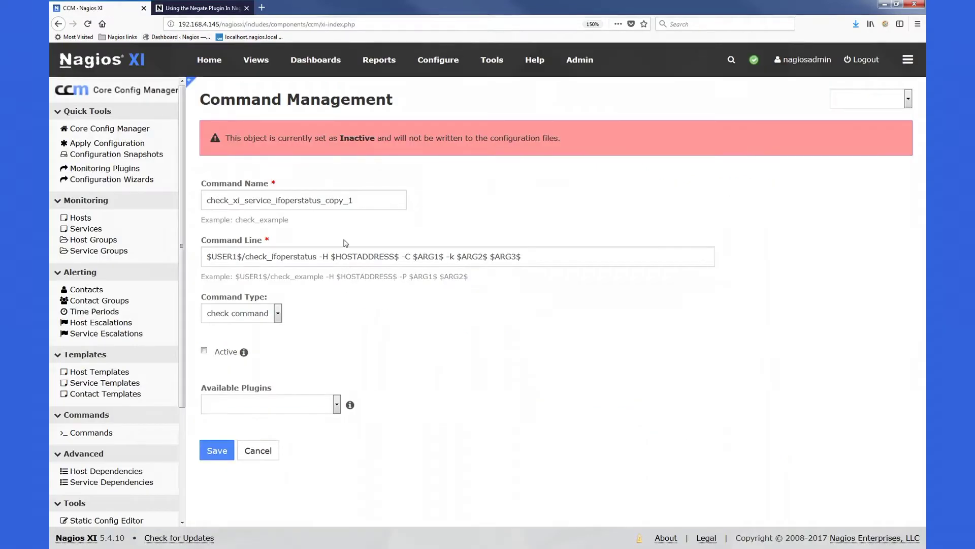
Step: Paste the $USER1$/negate -s prefix at the start of the copied command line
right_click(205, 257)
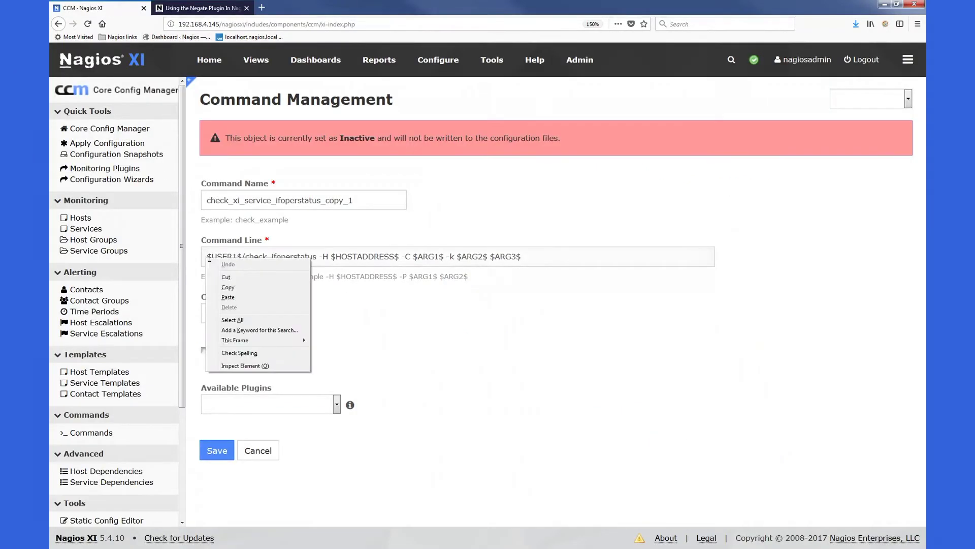
click(228, 297)
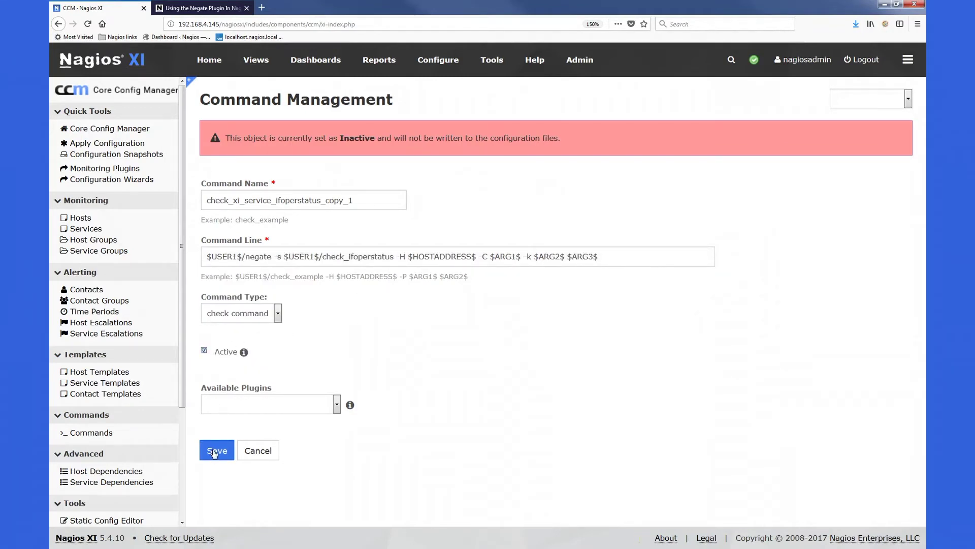
Step: Set Port 10 Status's check command to check_xi_service_ifoperstatus_copy_1 and save
click(85, 230)
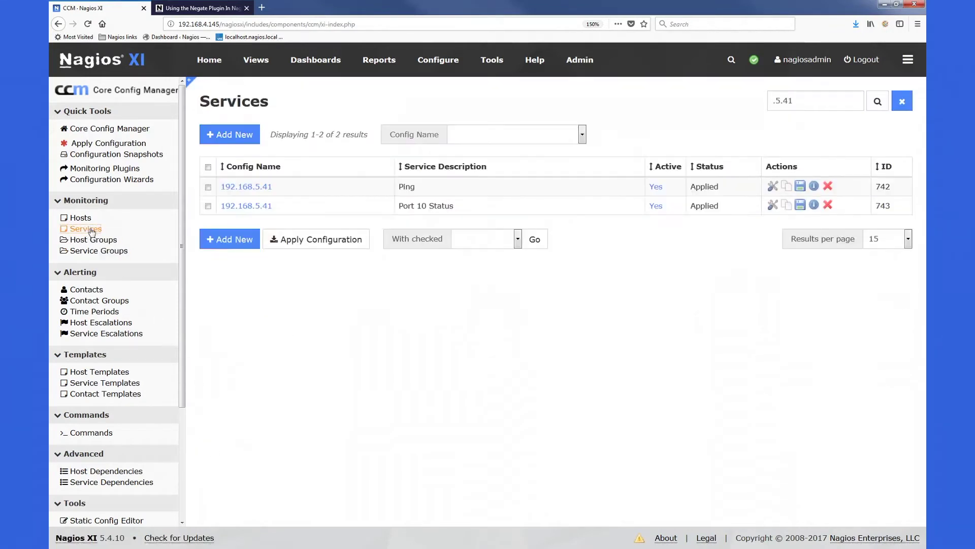
click(231, 265)
click(735, 174)
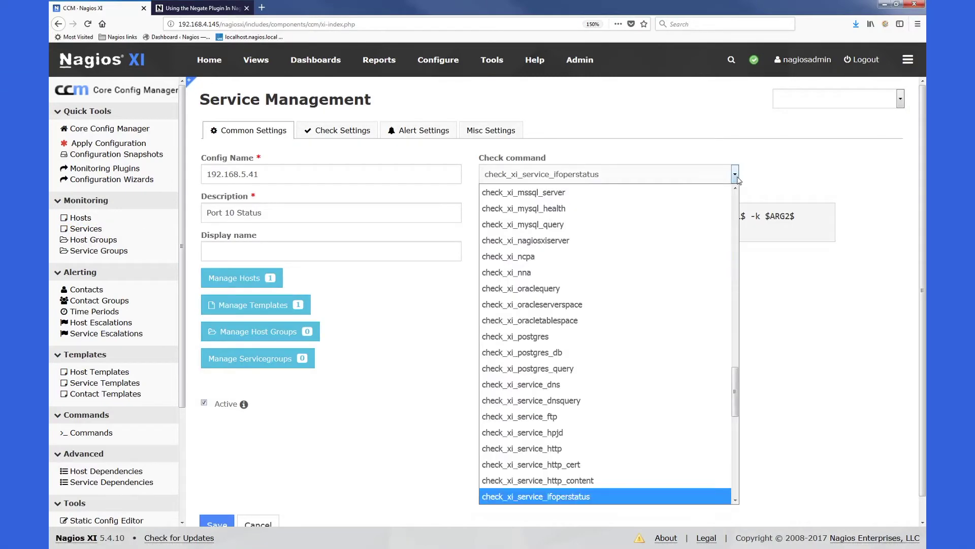
scroll(643, 457, down, 2)
click(643, 482)
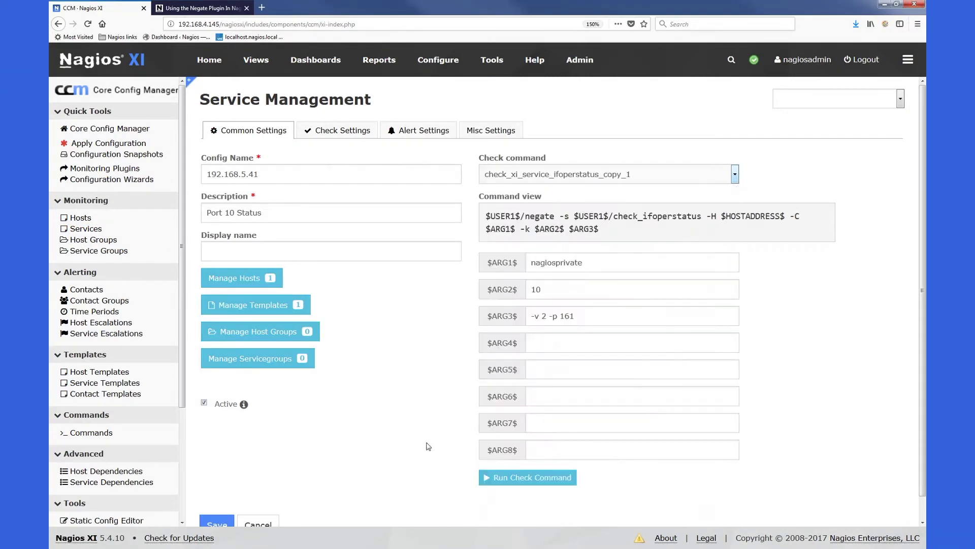
scroll(429, 447, down, 1)
click(218, 506)
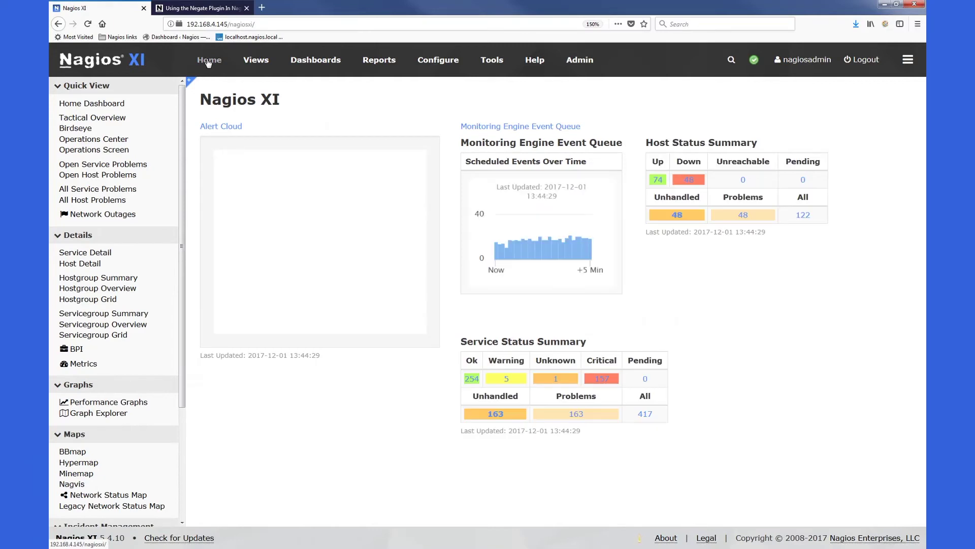
Step: Filter Service Detail to host 192.168.5.41, showing Port 10 Status as OK
click(85, 253)
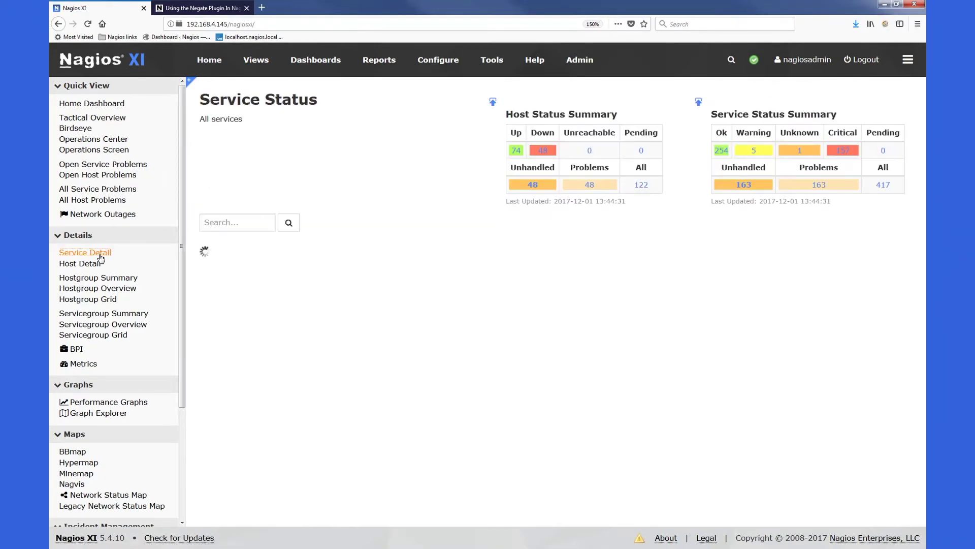
text(192)
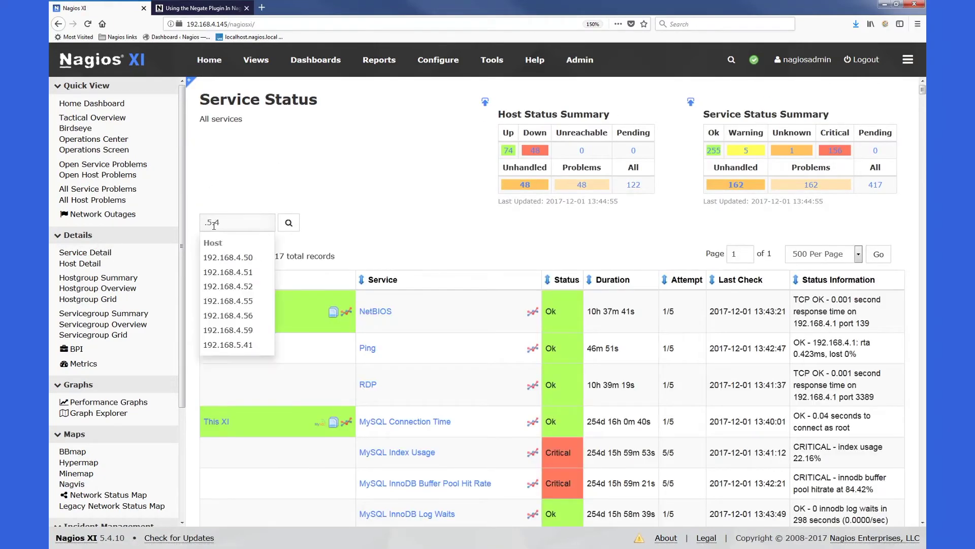
text(.168.5.41)
click(287, 223)
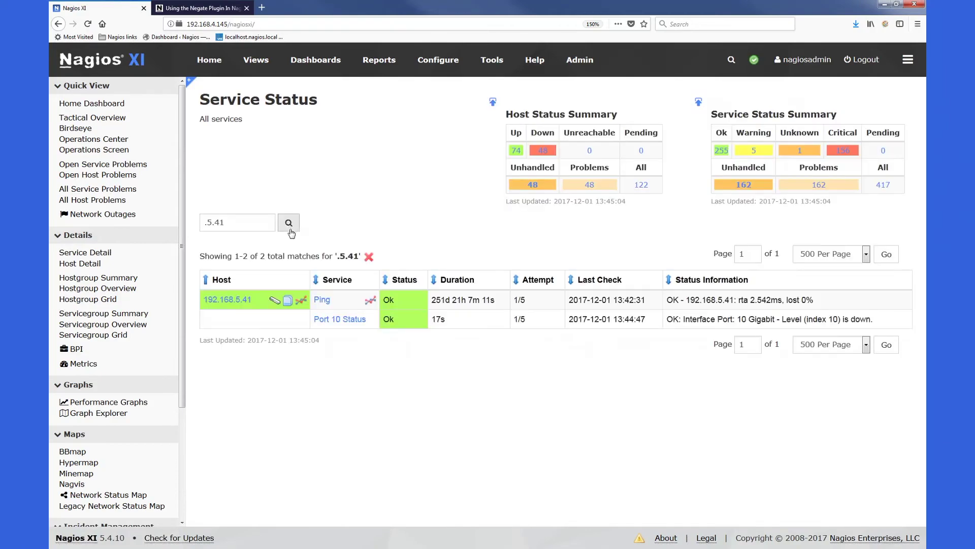